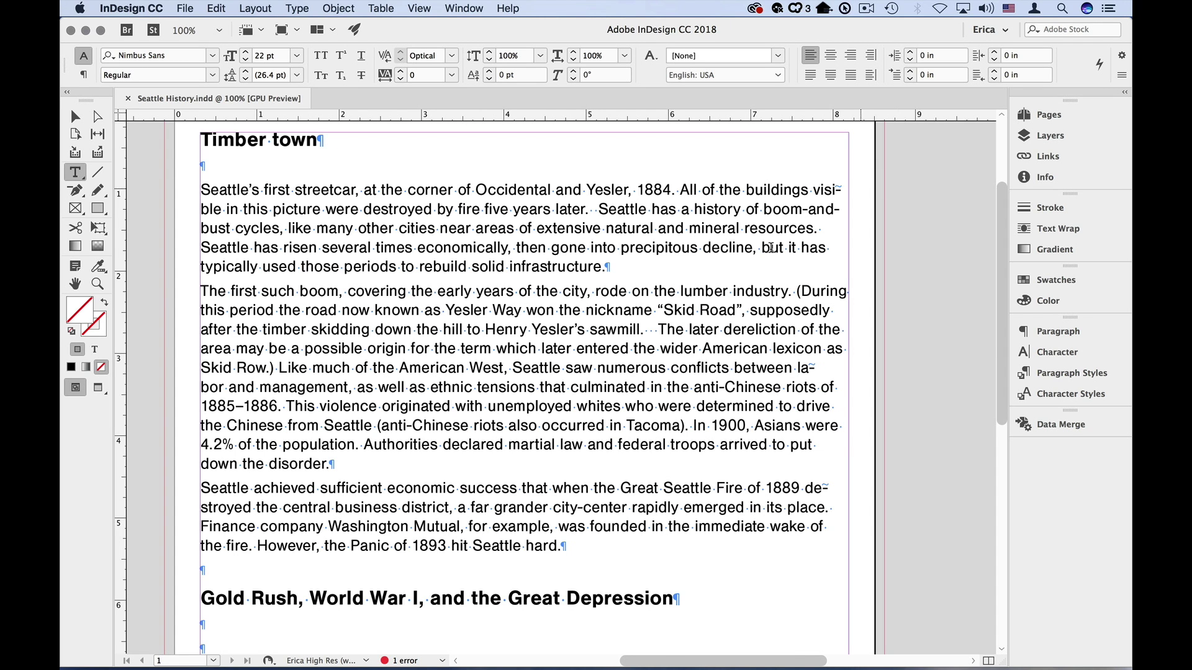
scroll(445, 498, down, 5)
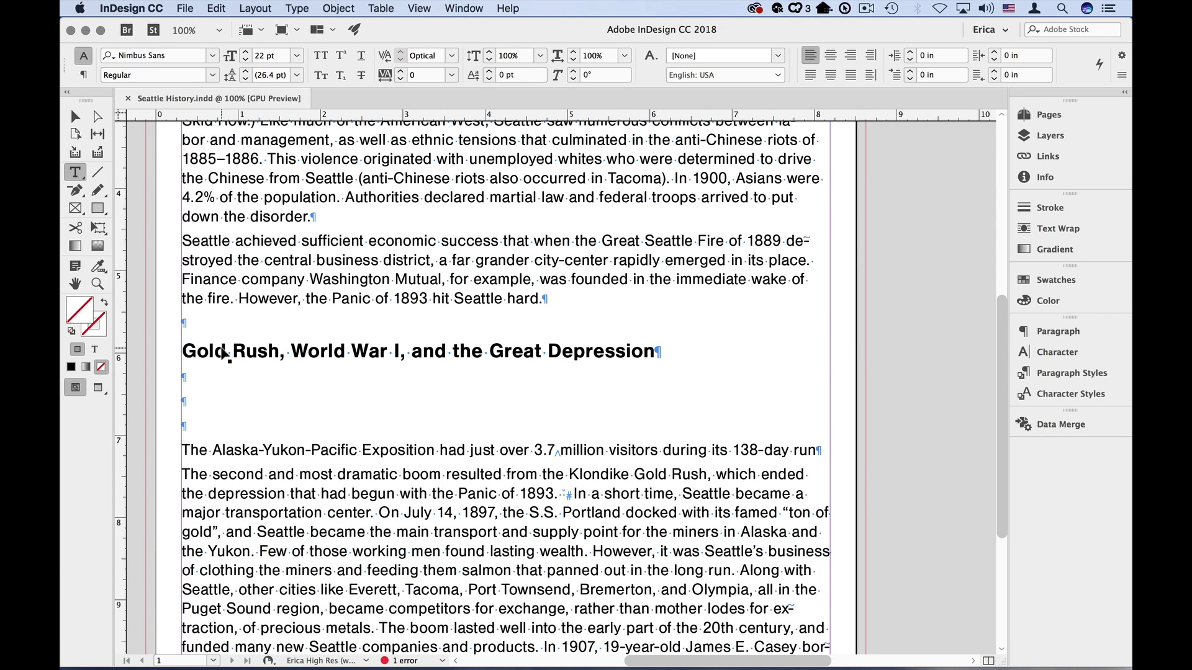
From the Gold Rush story, load the saved Multiple Return to Single Return GREP query
click(228, 353)
key(super+f)
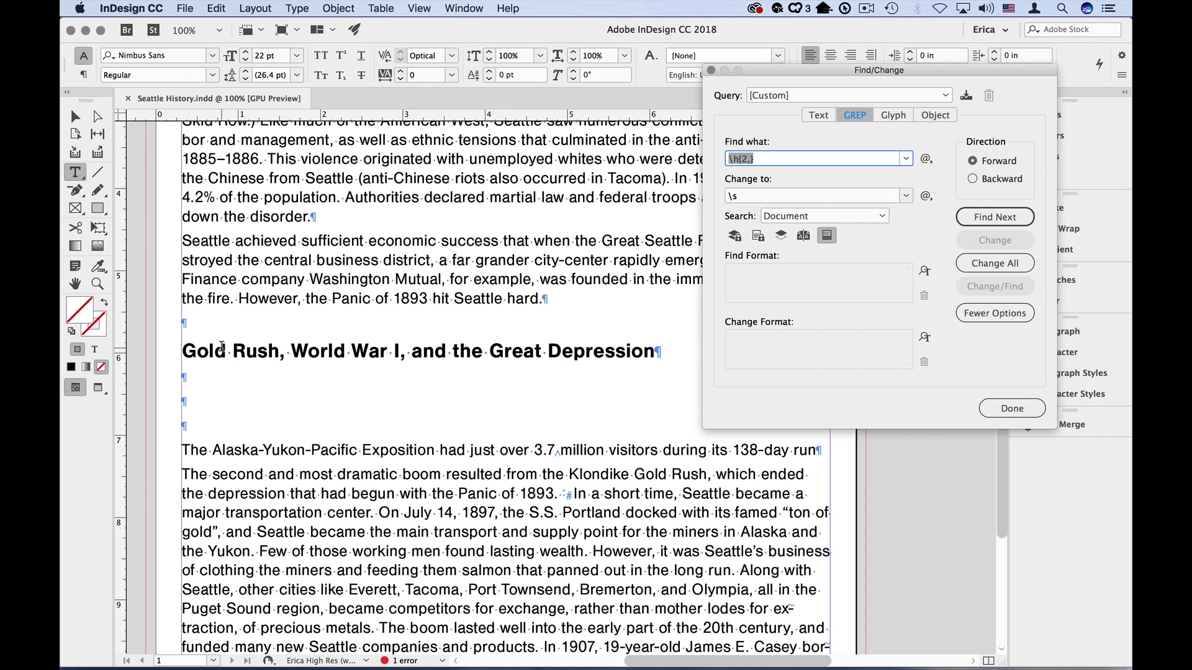
click(791, 97)
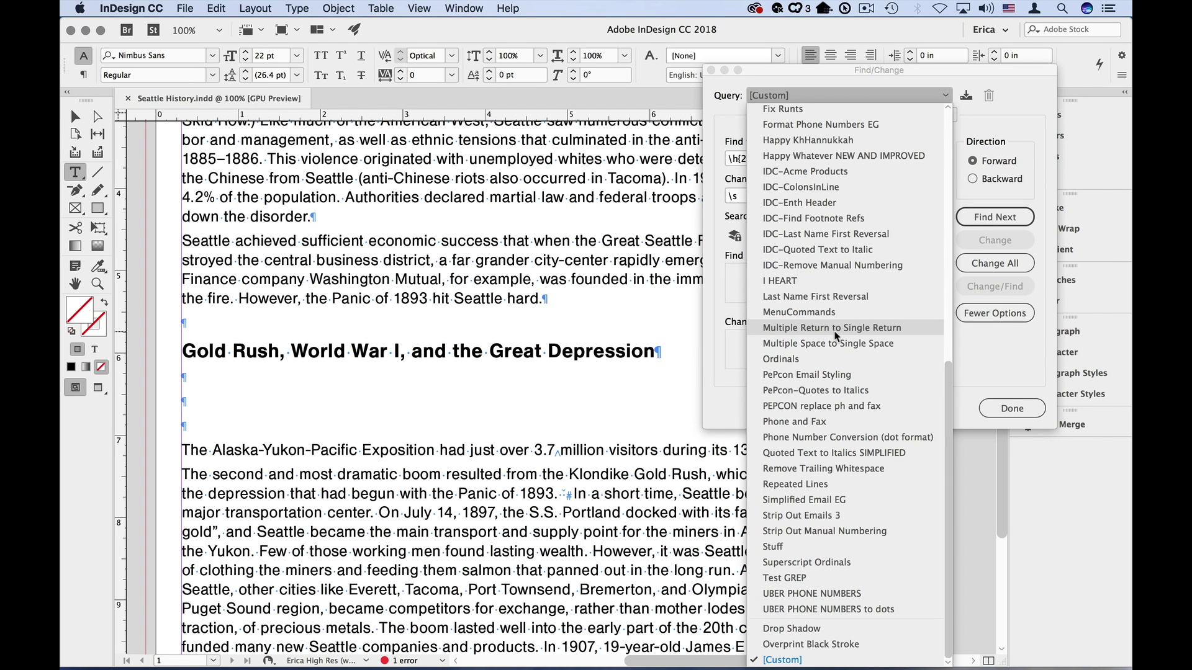
click(898, 335)
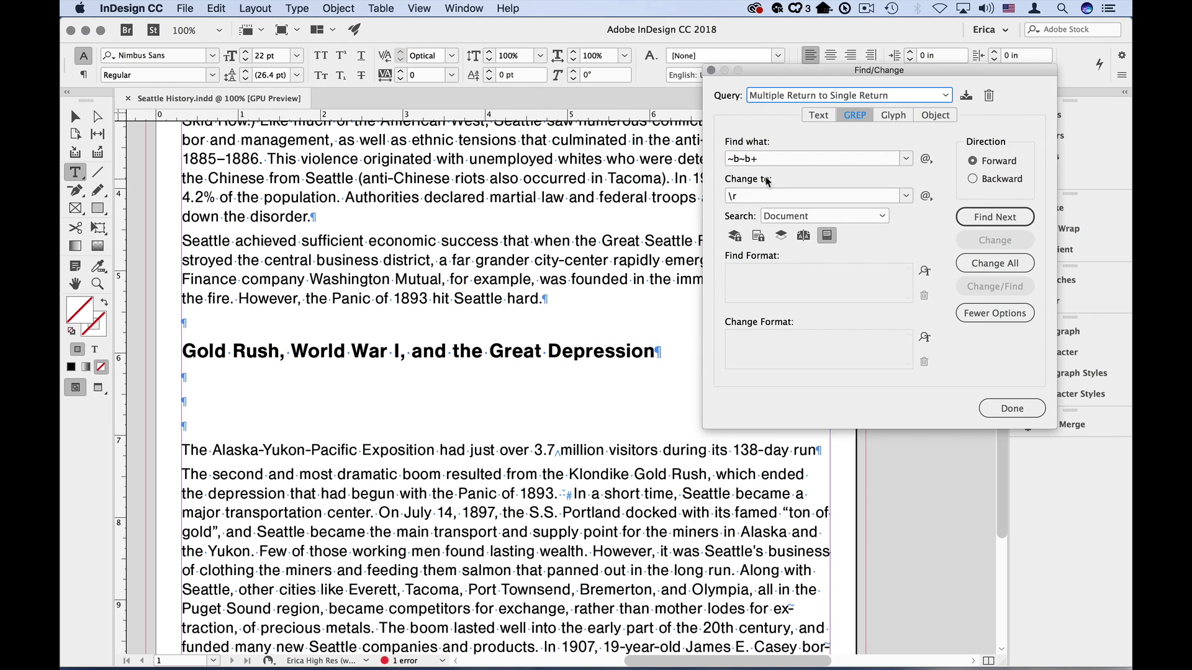
Run Change All to remove the five extra paragraph returns, then close Find/Change
click(980, 265)
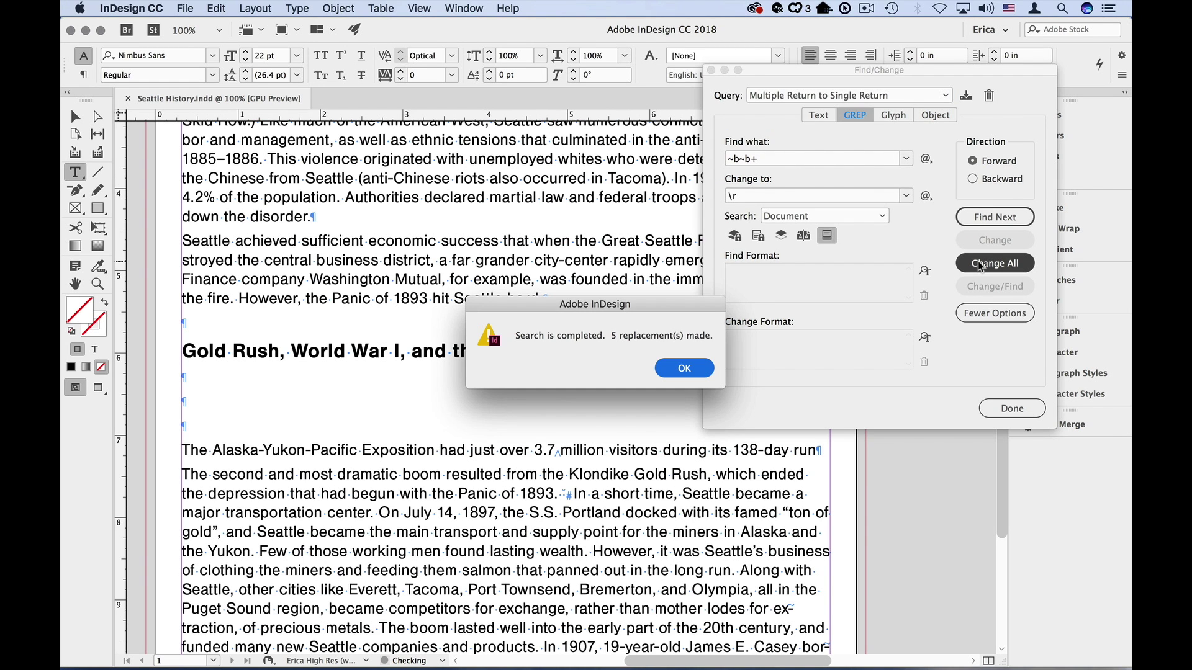
key(Return)
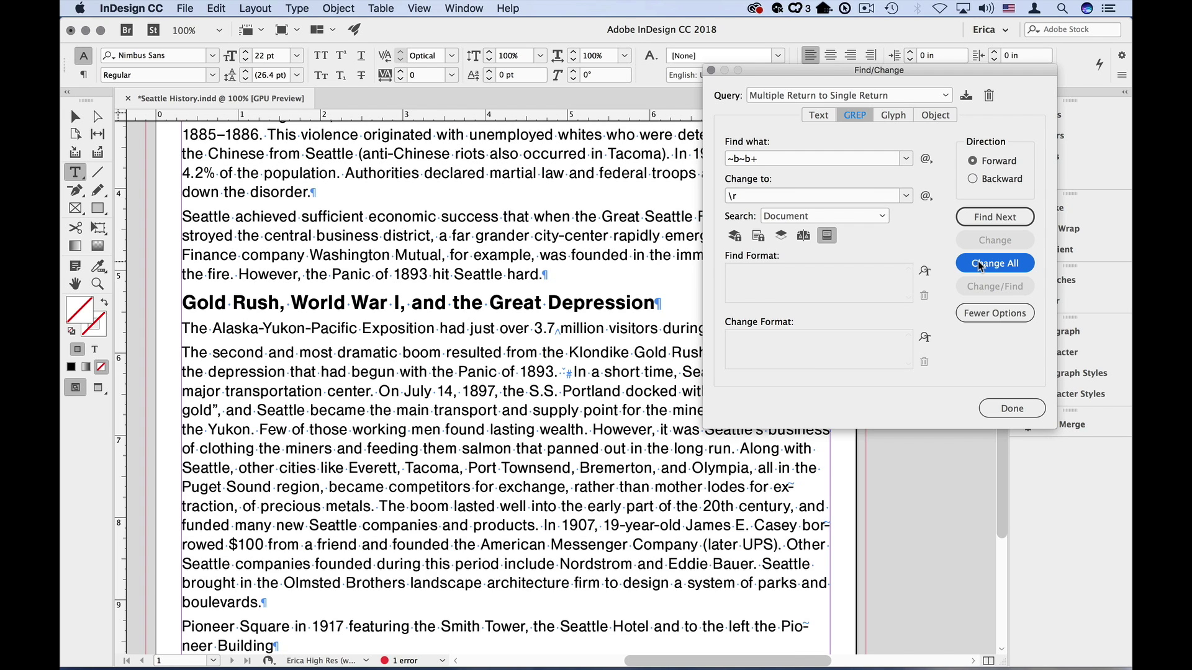
click(1012, 408)
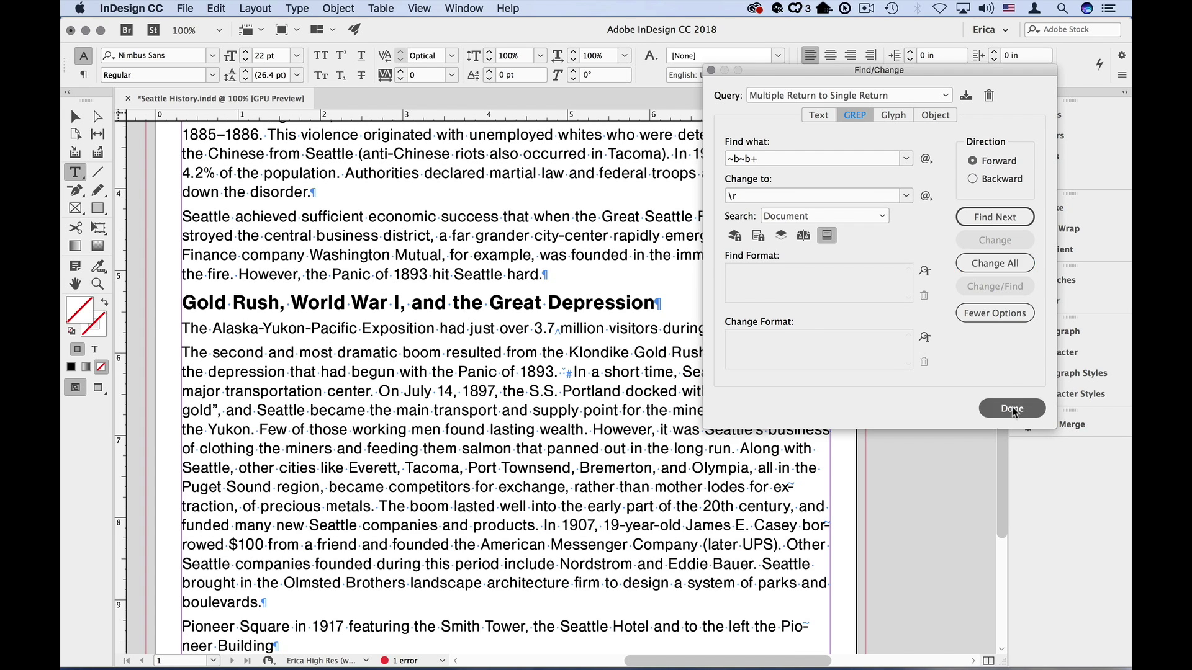
scroll(732, 309, up, 5)
scroll(732, 308, up, 5)
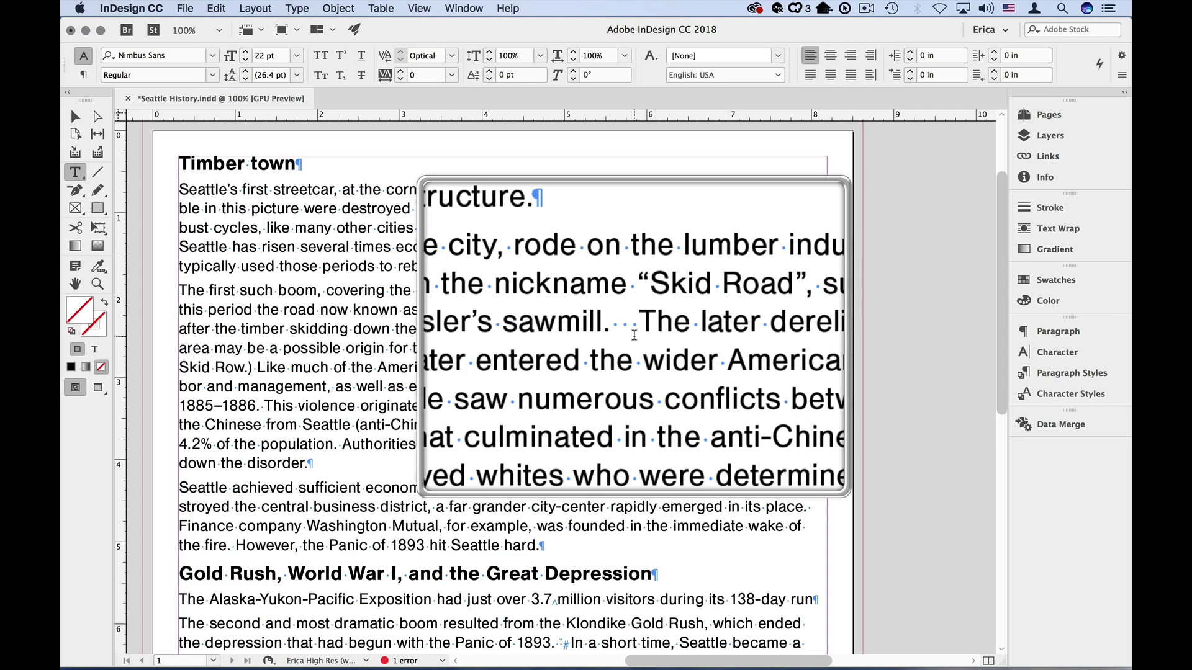
scroll(635, 335, down, 7)
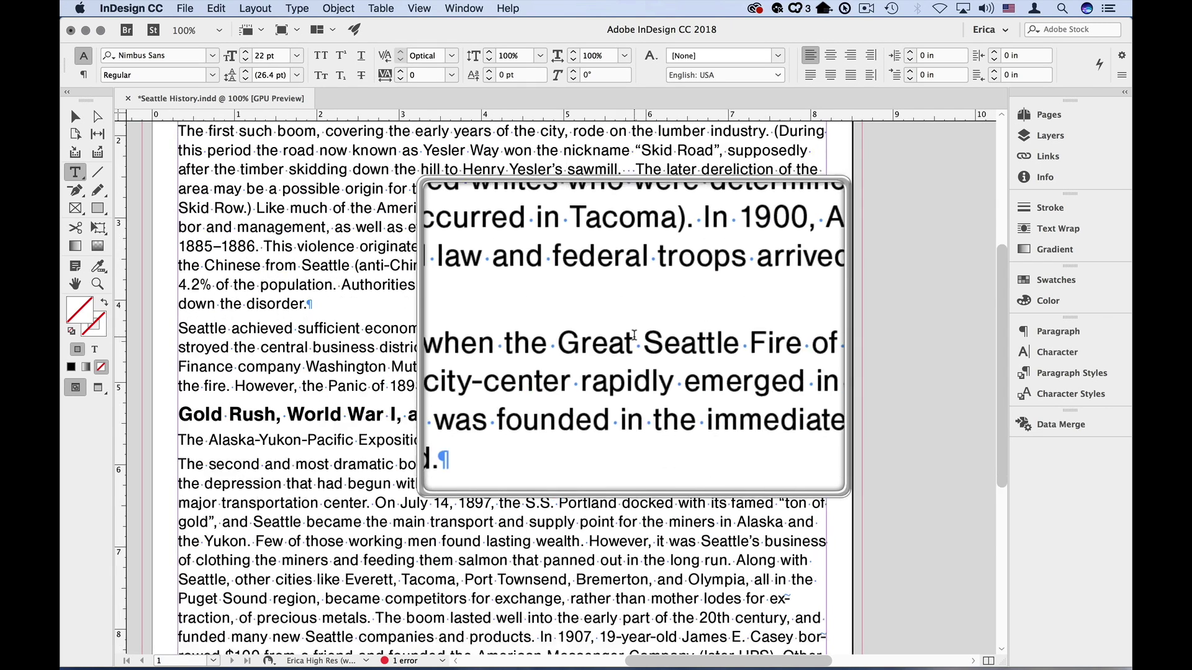
scroll(614, 340, down, 3)
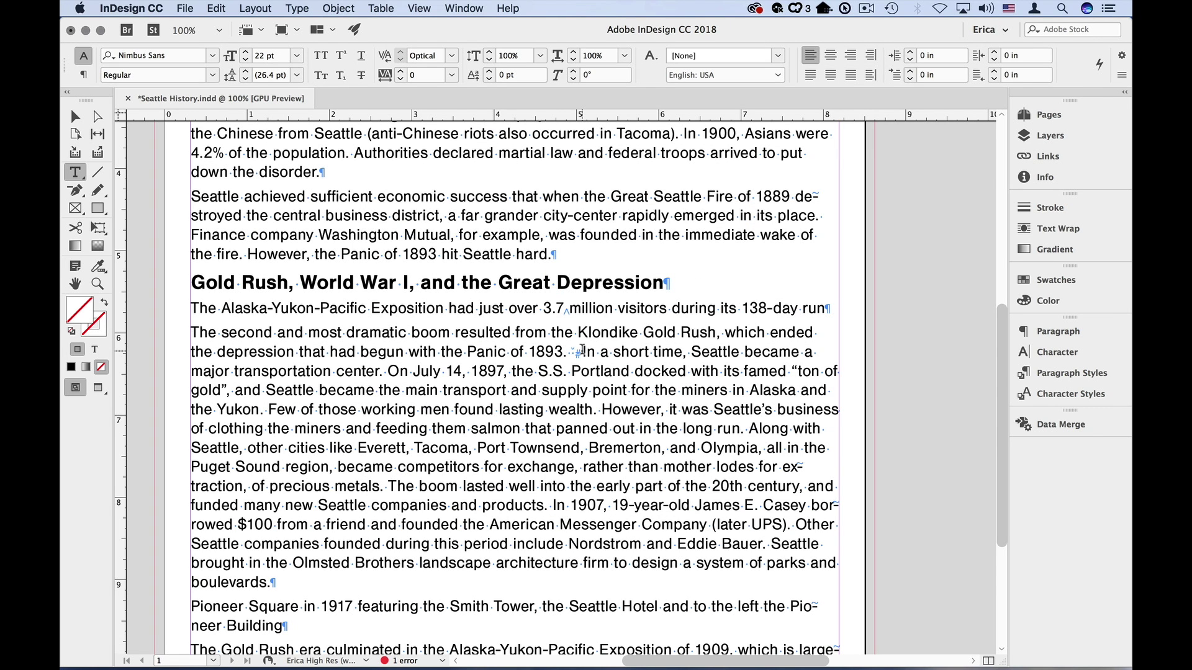
Reopen Find/Change and load the saved Multiple Space to Single Space query
key(super+f)
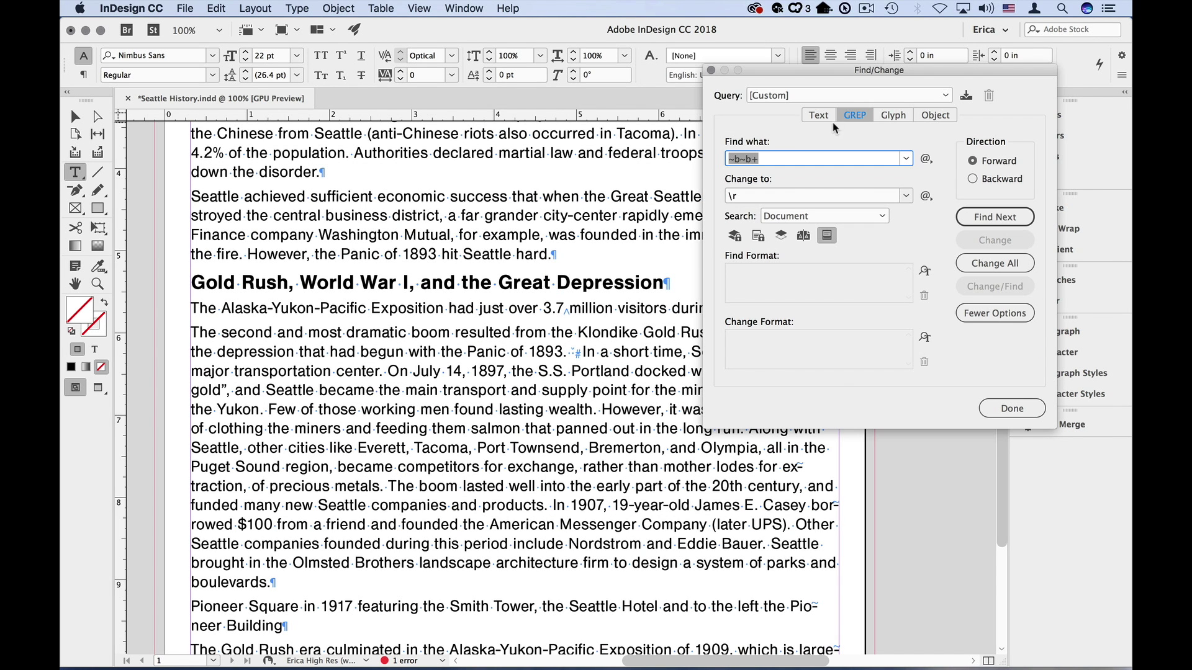
click(854, 95)
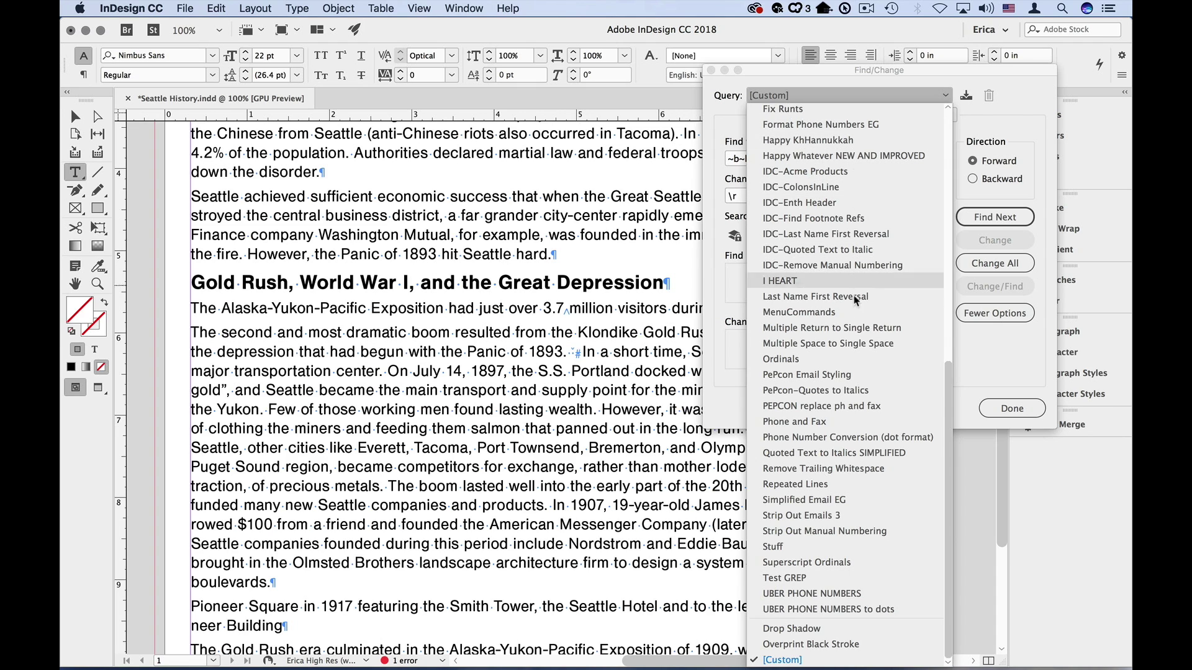
click(856, 344)
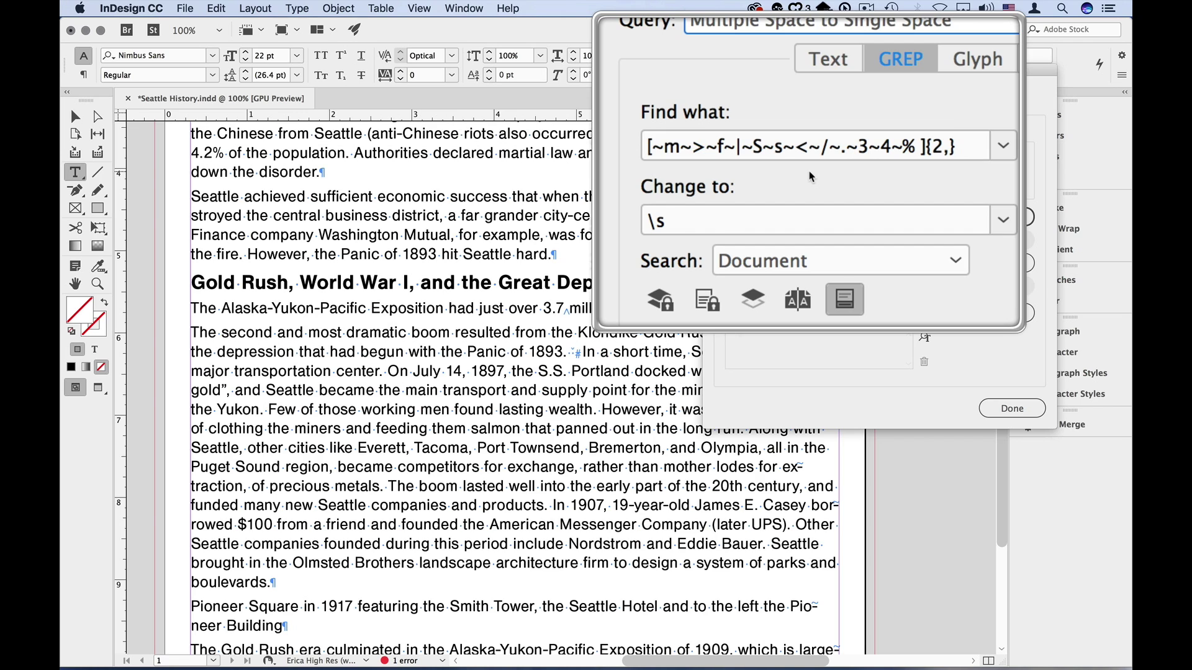
Replace every run of multiple spaces with a single space and close Find/Change
click(980, 268)
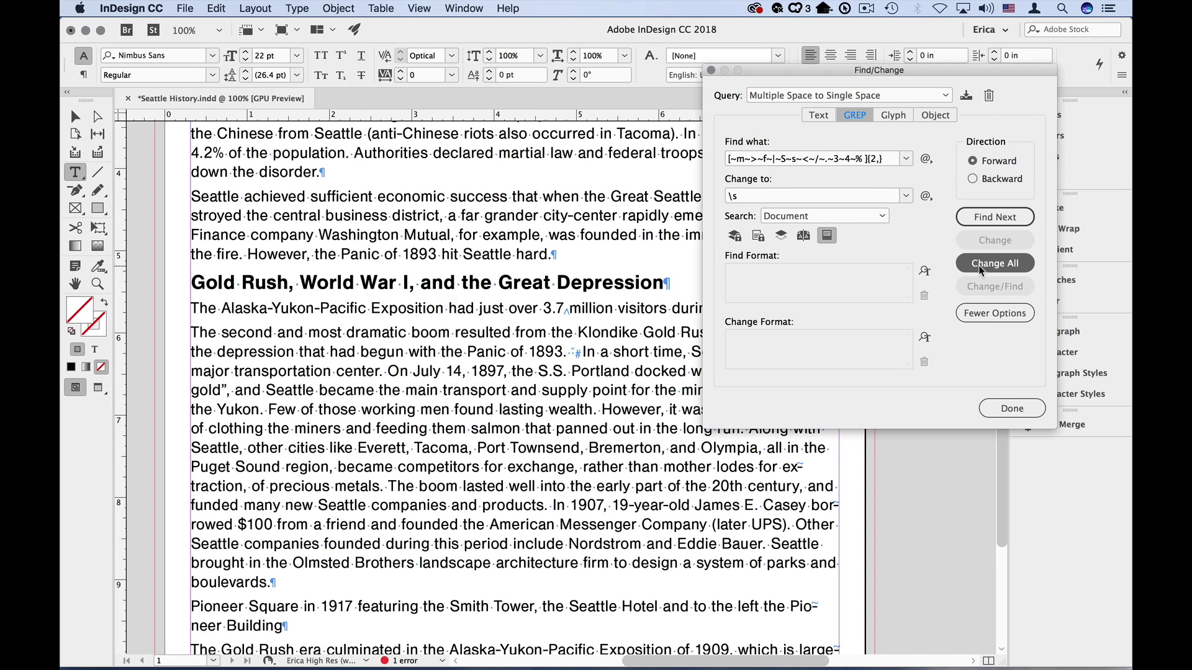
key(Return)
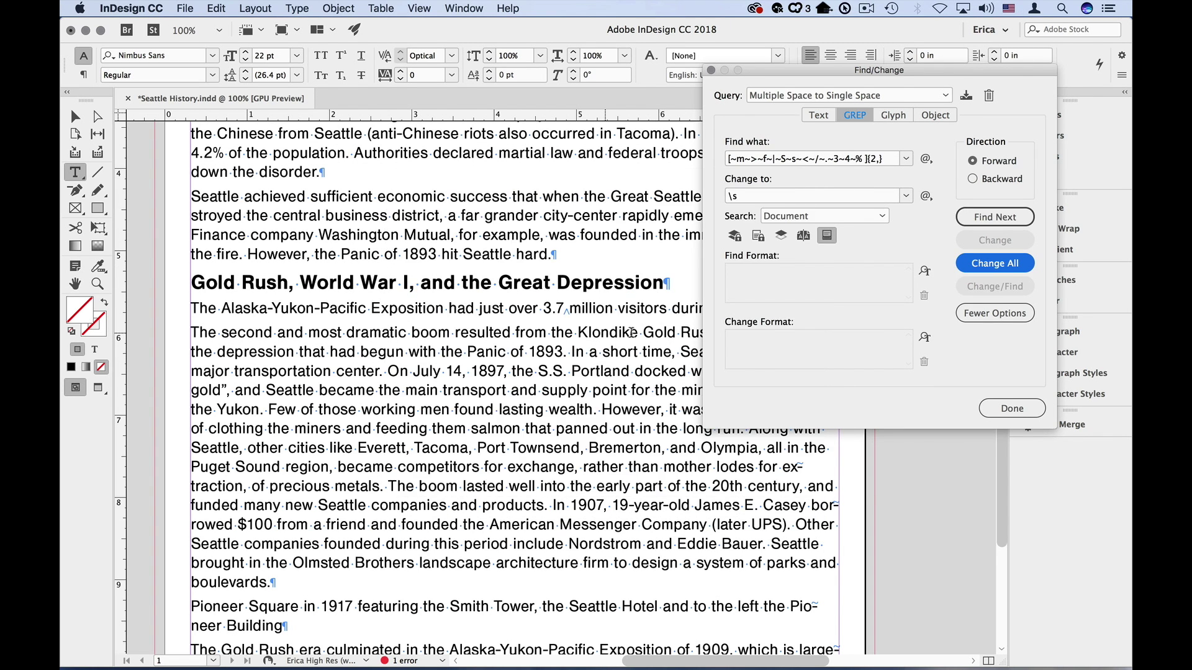
click(1003, 411)
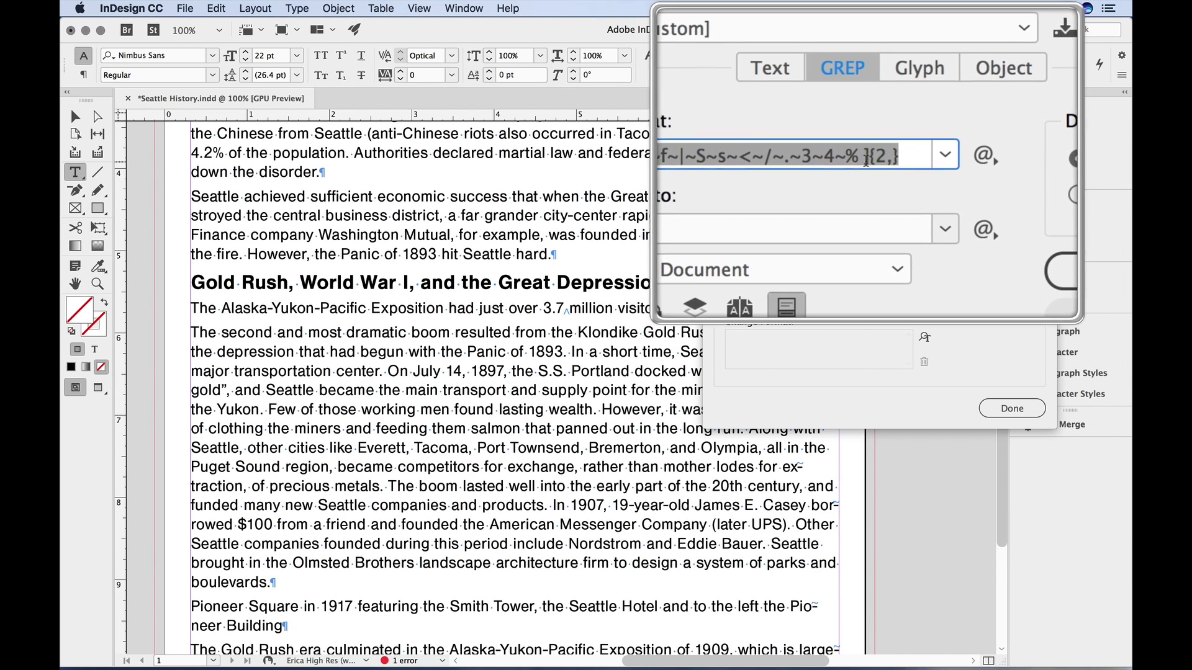
Delete the part of the Find what expression that precedes {2,}
click(868, 160)
drag(870, 163, 723, 160)
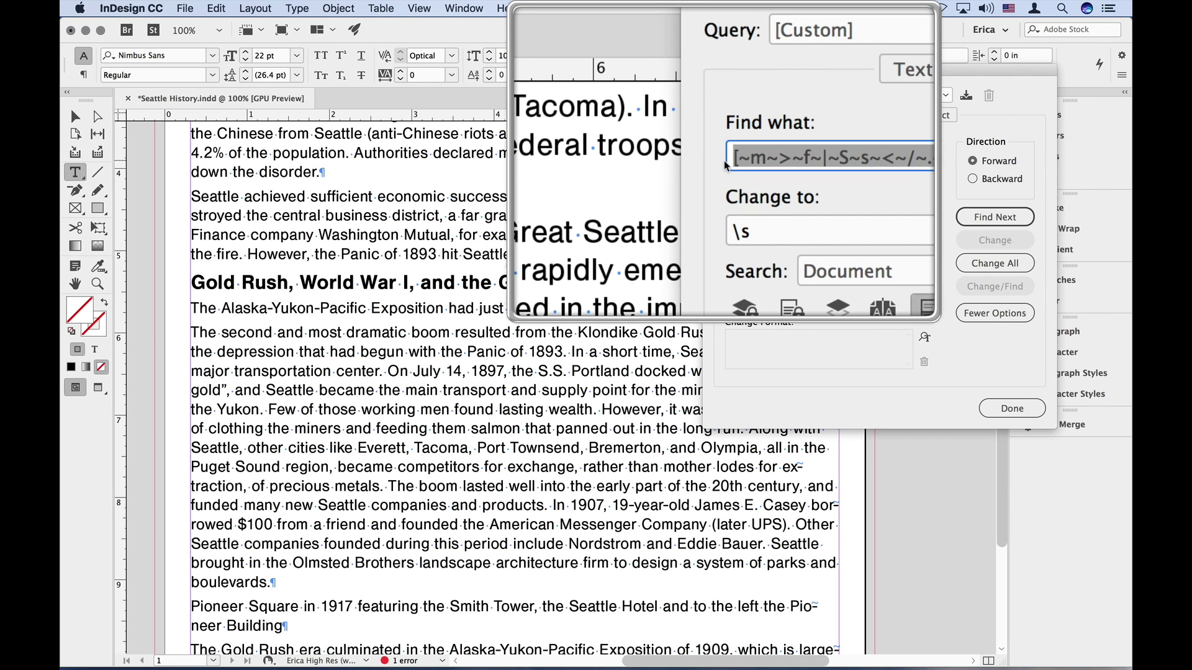
key(BackSpace)
text({2,)
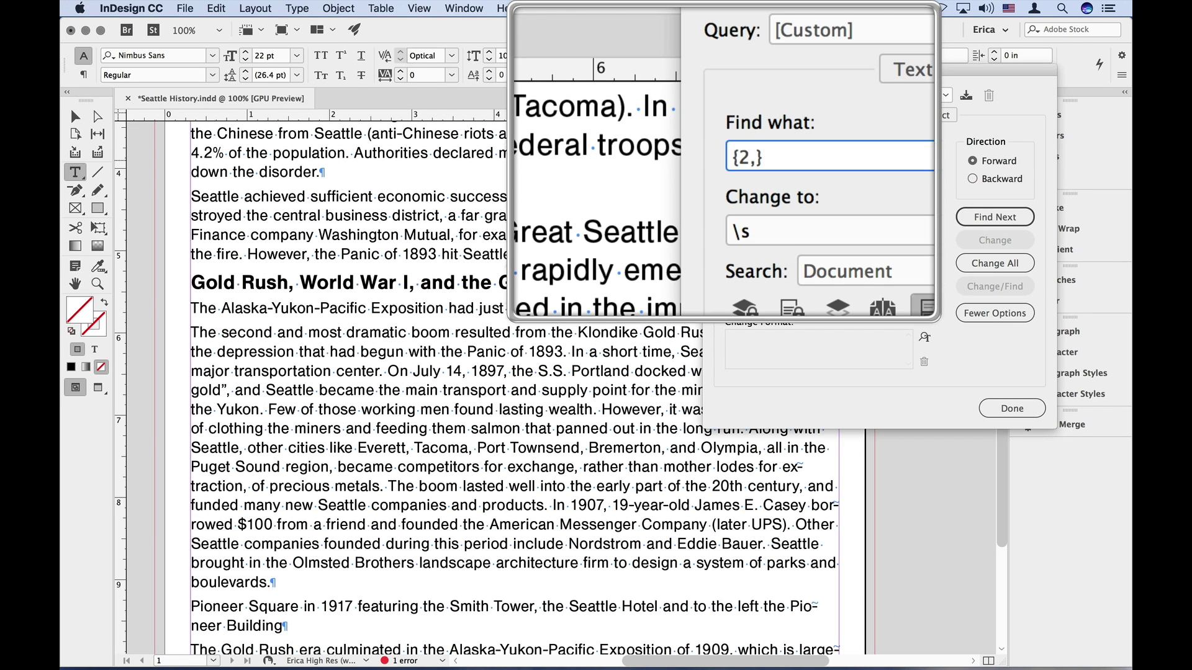
text(\h)
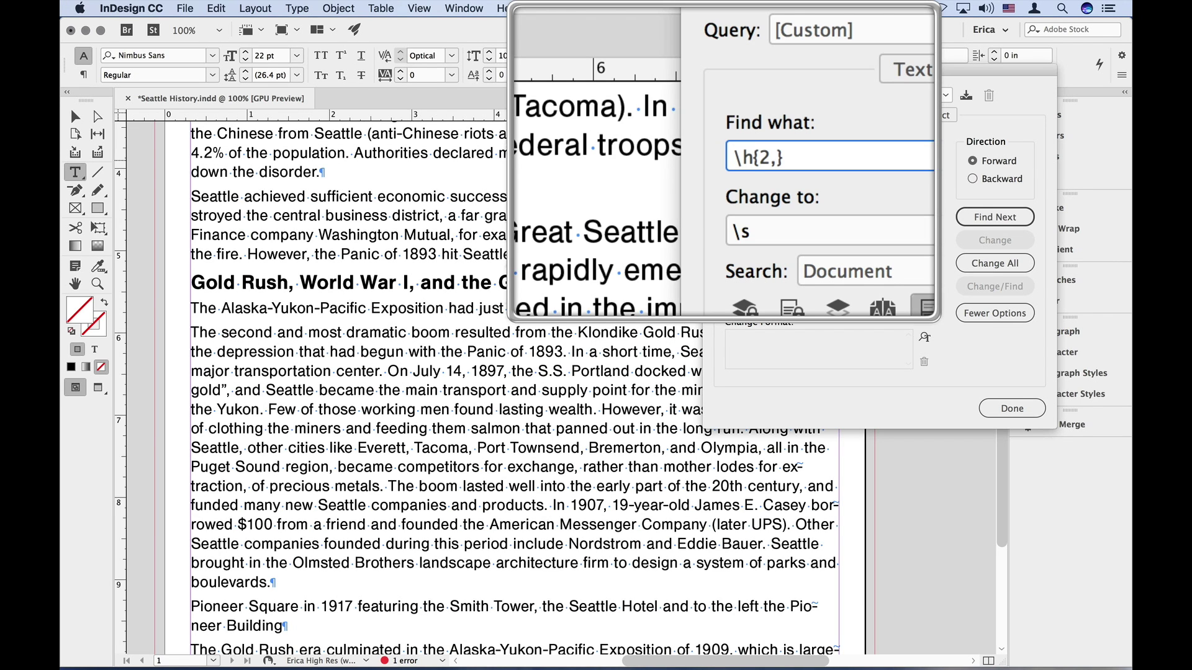